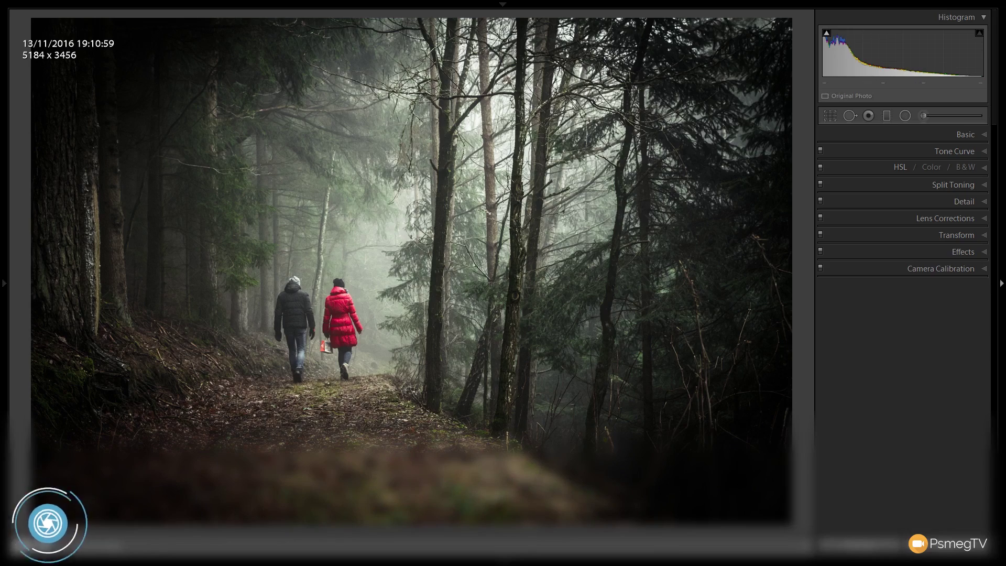
Set the basic tone to Contrast +22, Highlights -35, Shadows +5, Whites +18 and Blacks -18.
{"action": "left_click", "coordinate": [966, 133]}
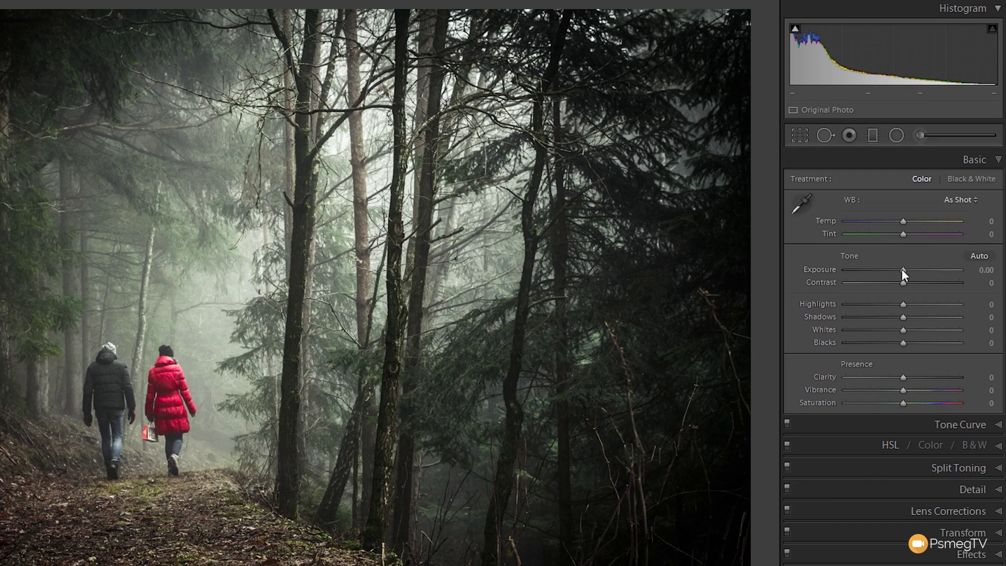
{"action": "left_click_drag", "start_coordinate": [905, 283], "coordinate": [915, 283]}
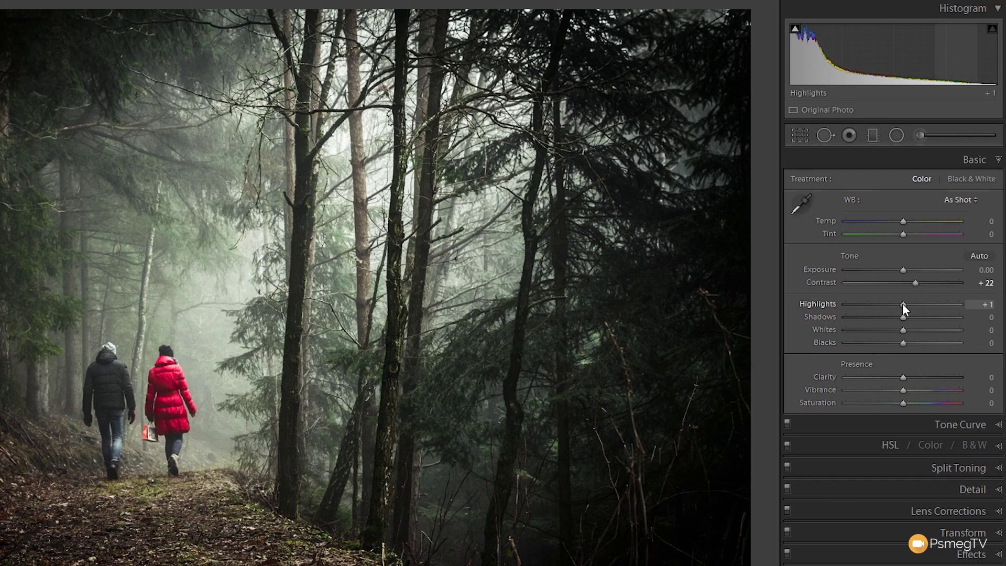
{"action": "left_click_drag", "start_coordinate": [902, 304], "coordinate": [882, 304]}
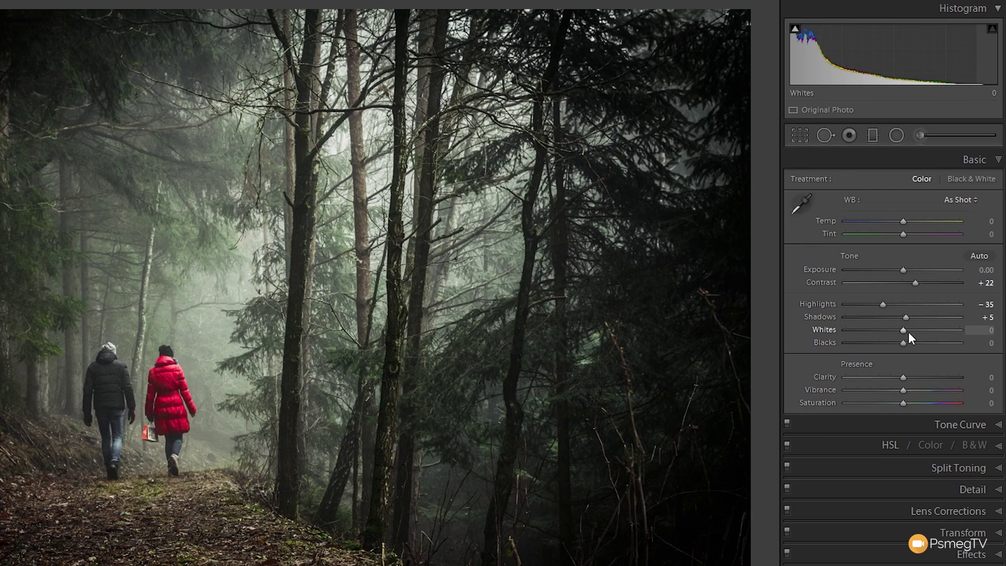
{"action": "left_click_drag", "start_coordinate": [905, 330], "coordinate": [914, 331]}
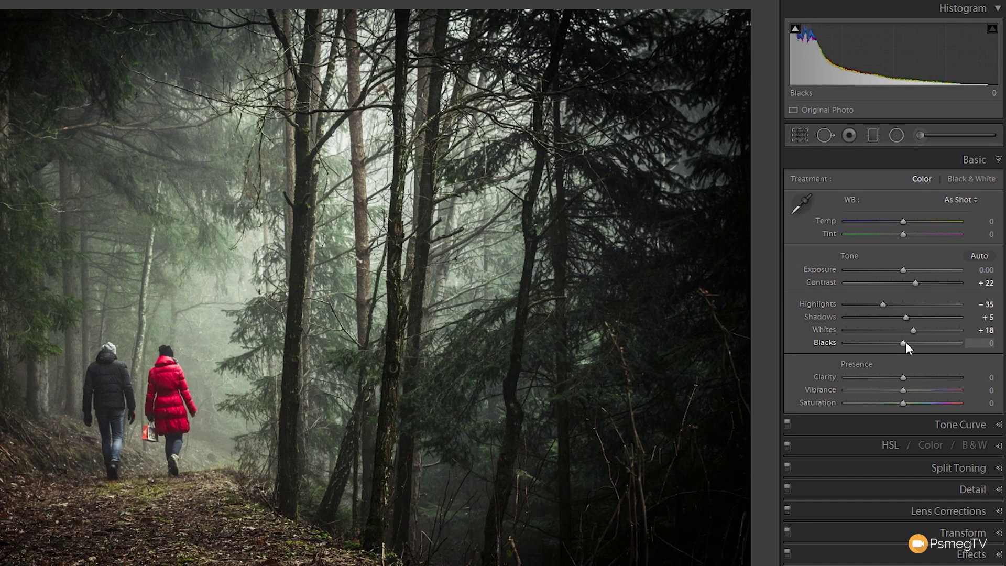
{"action": "left_click_drag", "start_coordinate": [903, 344], "coordinate": [892, 344]}
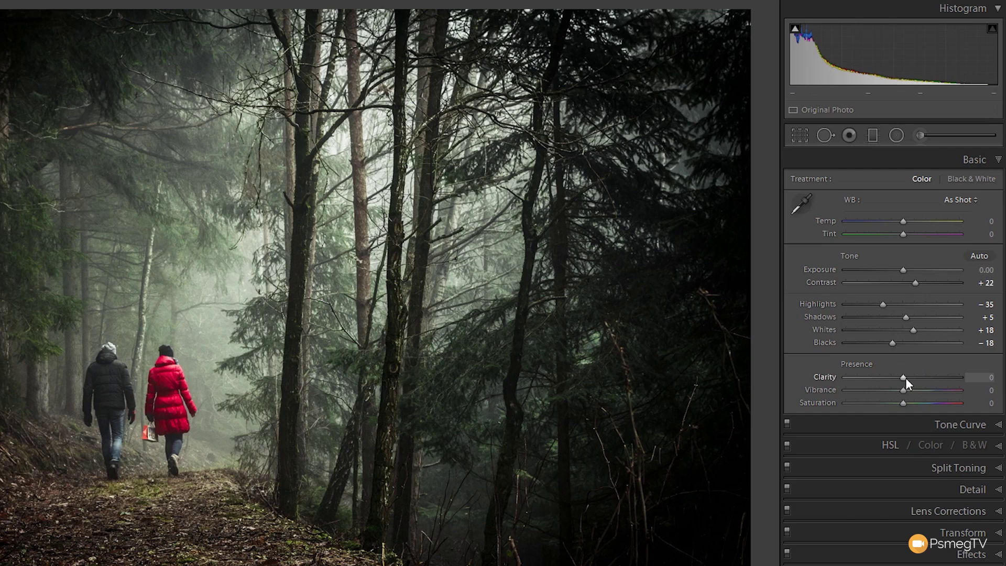
Adjust the photo's presence to Clarity +35, Vibrance +62 and Saturation -63.
{"action": "left_click_drag", "start_coordinate": [903, 378], "coordinate": [915, 377]}
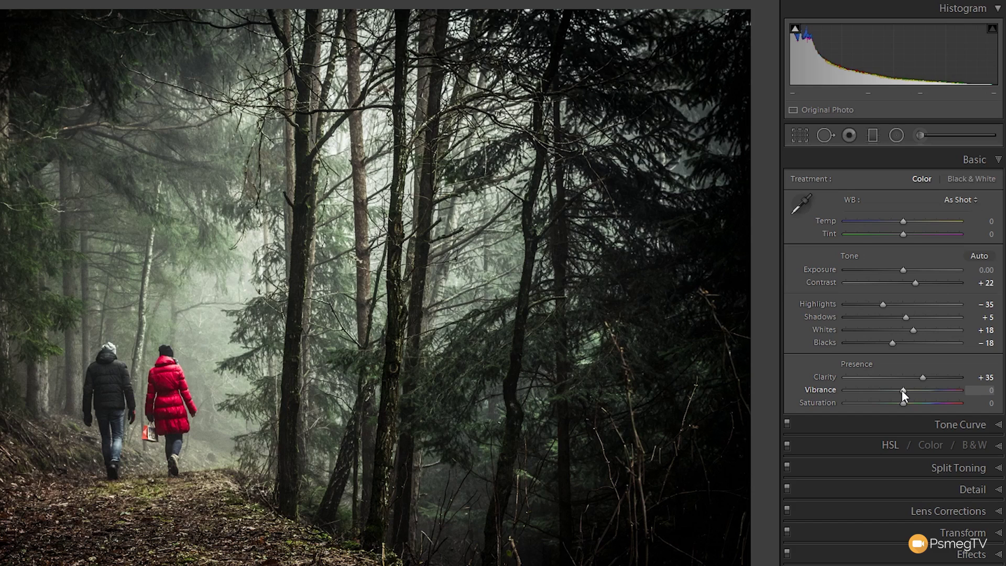
{"action": "left_click_drag", "start_coordinate": [903, 394], "coordinate": [926, 393]}
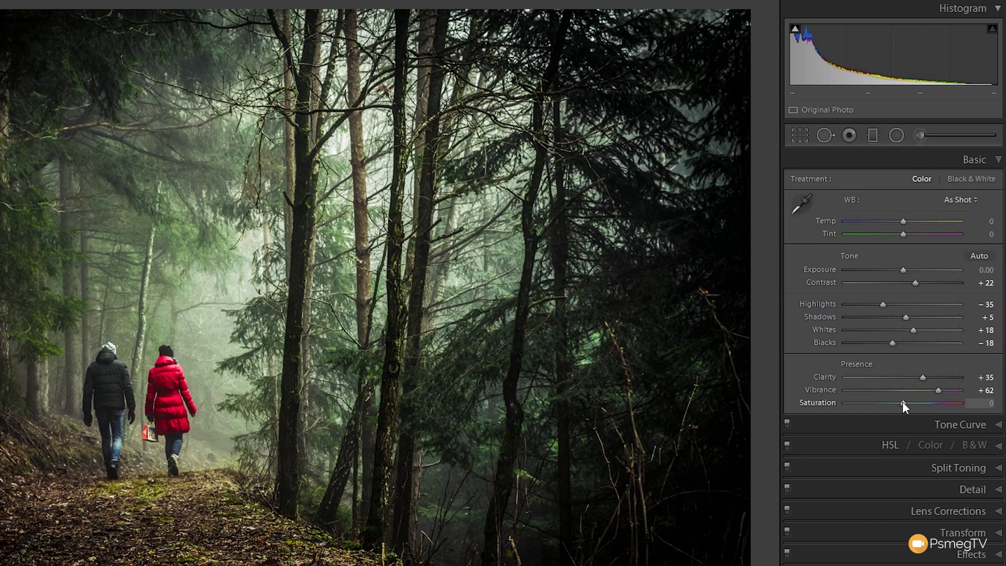
{"action": "left_click_drag", "start_coordinate": [903, 402], "coordinate": [866, 401]}
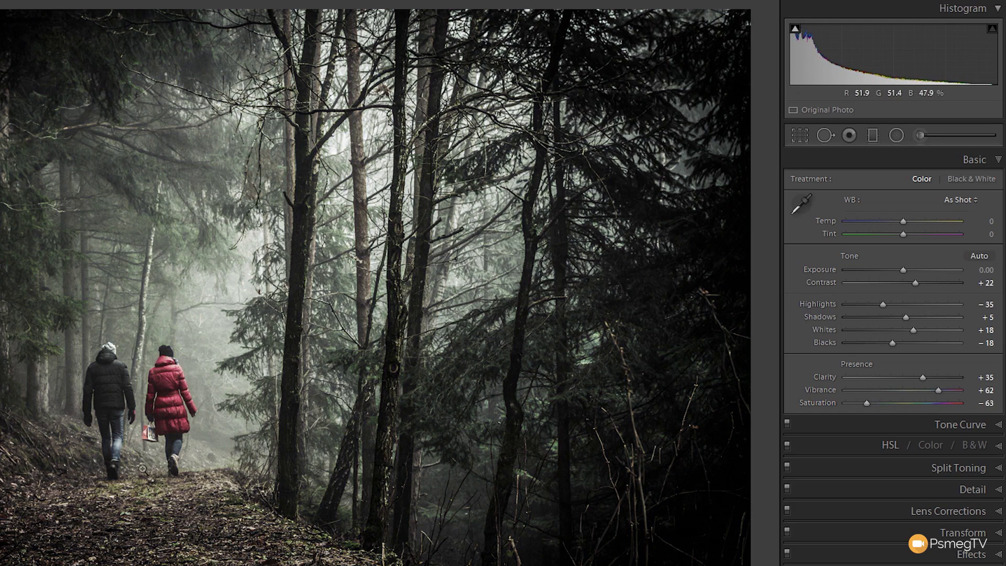
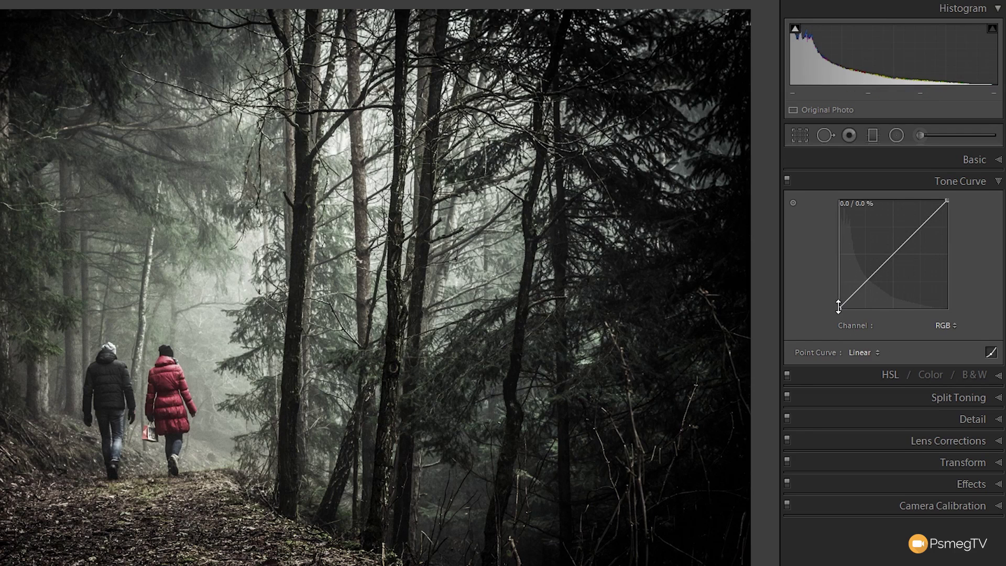
Raise the black point of the RGB tone curve to about 9.8% for a faded matte look.
{"action": "left_click_drag", "start_coordinate": [838, 308], "coordinate": [839, 284]}
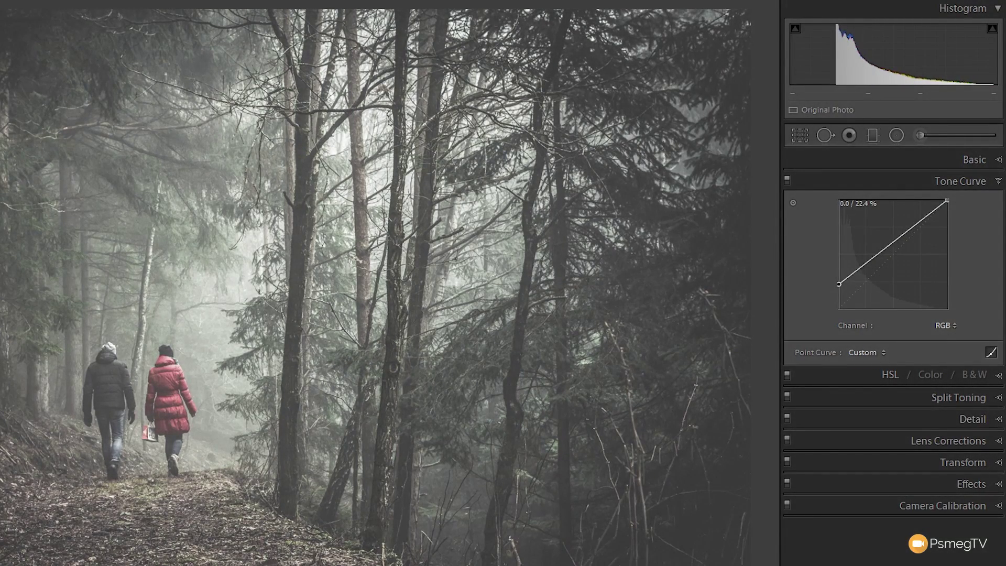
{"action": "left_click_drag", "start_coordinate": [838, 284], "coordinate": [839, 298]}
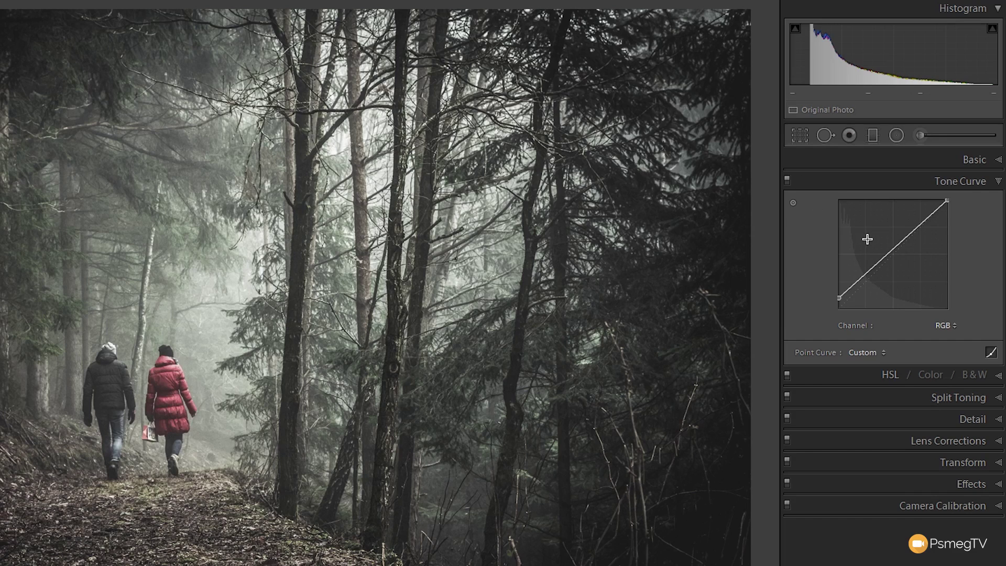
Split-tone the photo with highlights at hue 23, saturation 25 and shadows at hue 21, saturation 15.
{"action": "left_click", "coordinate": [960, 398]}
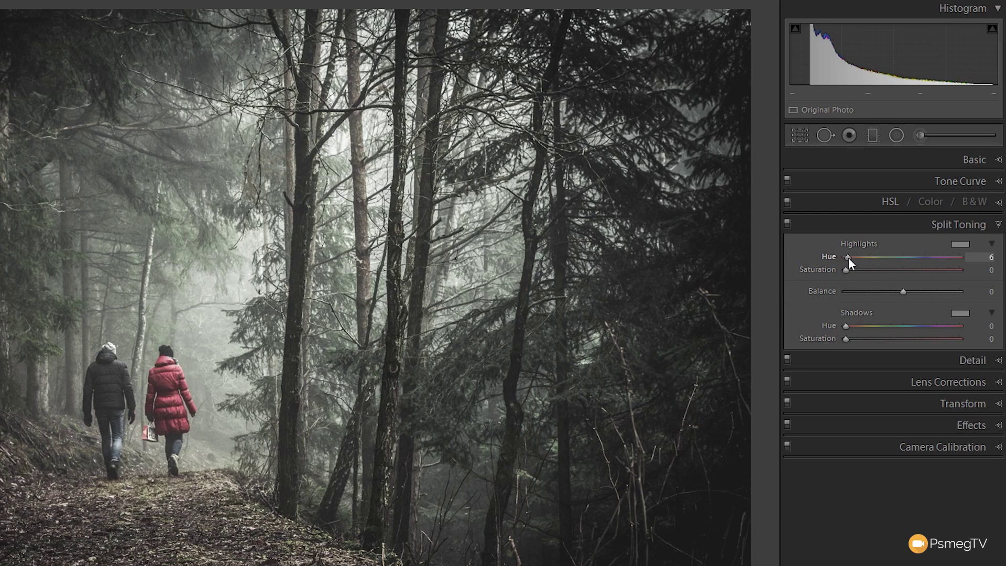
{"action": "left_click_drag", "start_coordinate": [848, 257], "coordinate": [853, 258]}
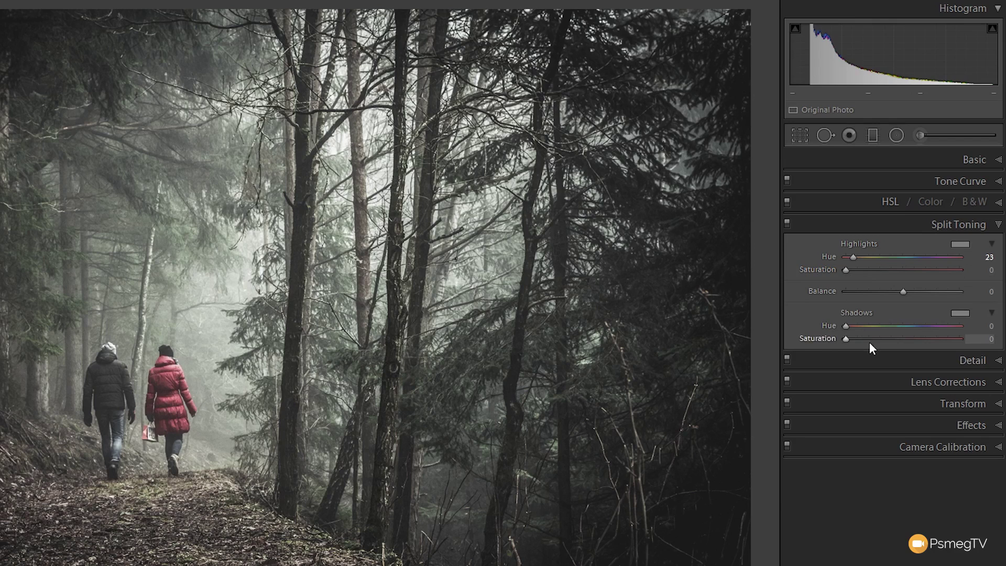
{"action": "left_click_drag", "start_coordinate": [850, 326], "coordinate": [854, 324]}
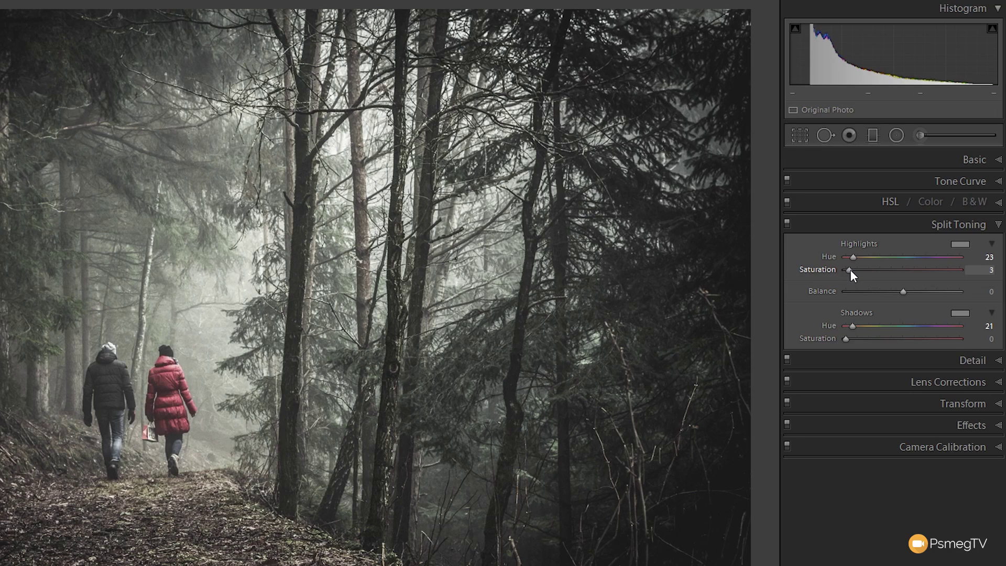
{"action": "left_click_drag", "start_coordinate": [853, 270], "coordinate": [864, 276]}
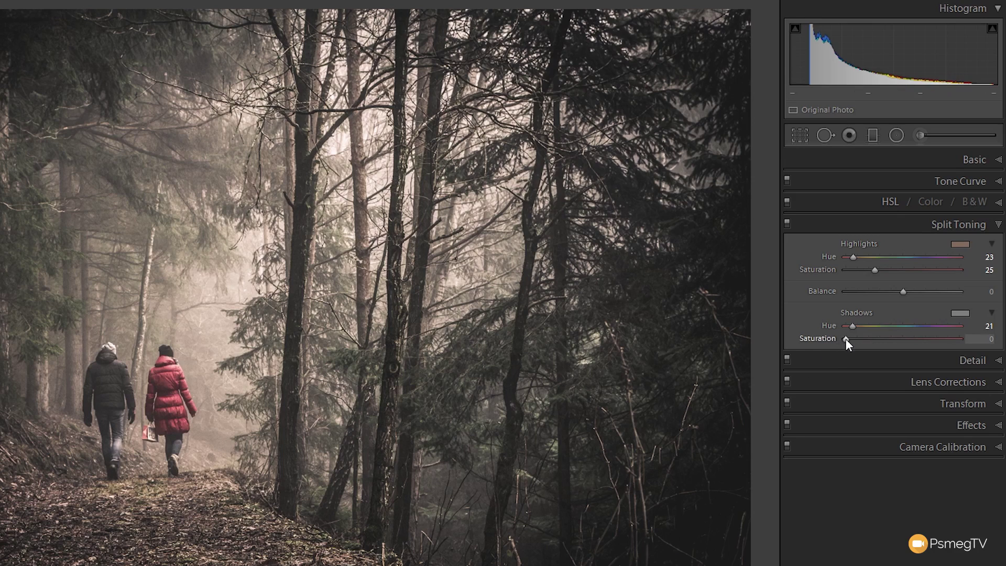
{"action": "left_click_drag", "start_coordinate": [846, 338], "coordinate": [863, 341]}
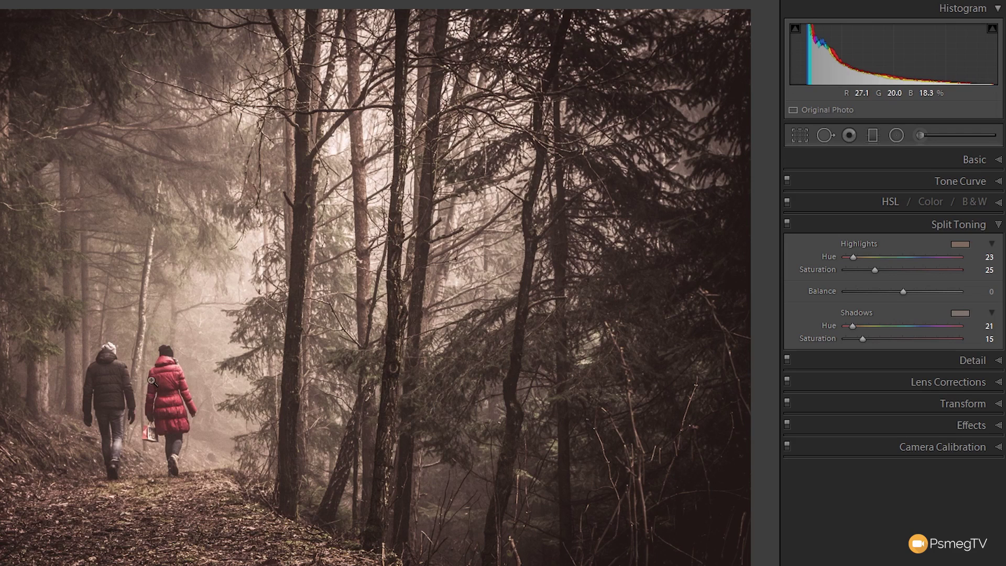
Shape the Red channel tone curve into a gentle S, lowering a shadow point to about 21.6 / 18.4% and raising a highlight point.
{"action": "left_click", "coordinate": [963, 181]}
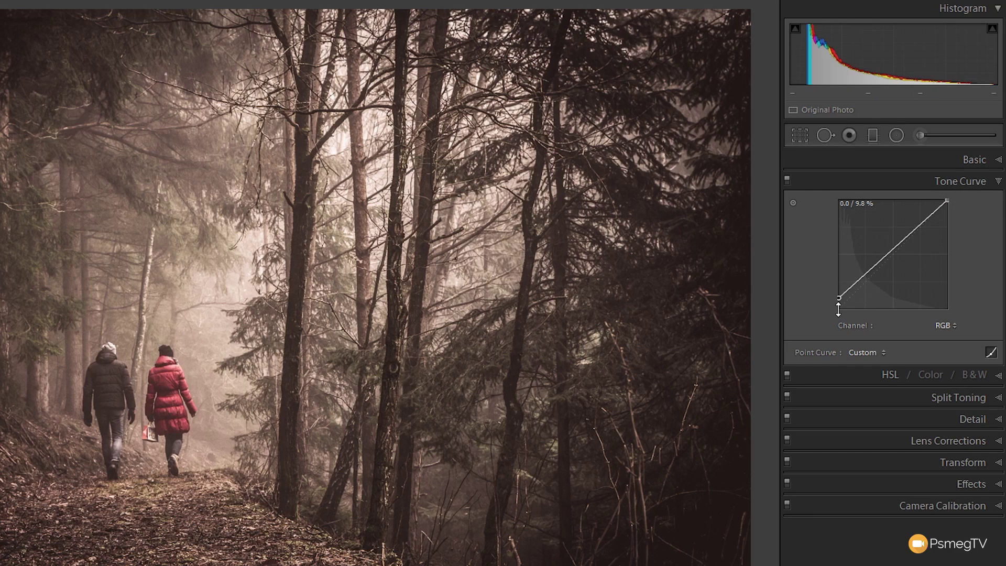
{"action": "left_click", "coordinate": [951, 325]}
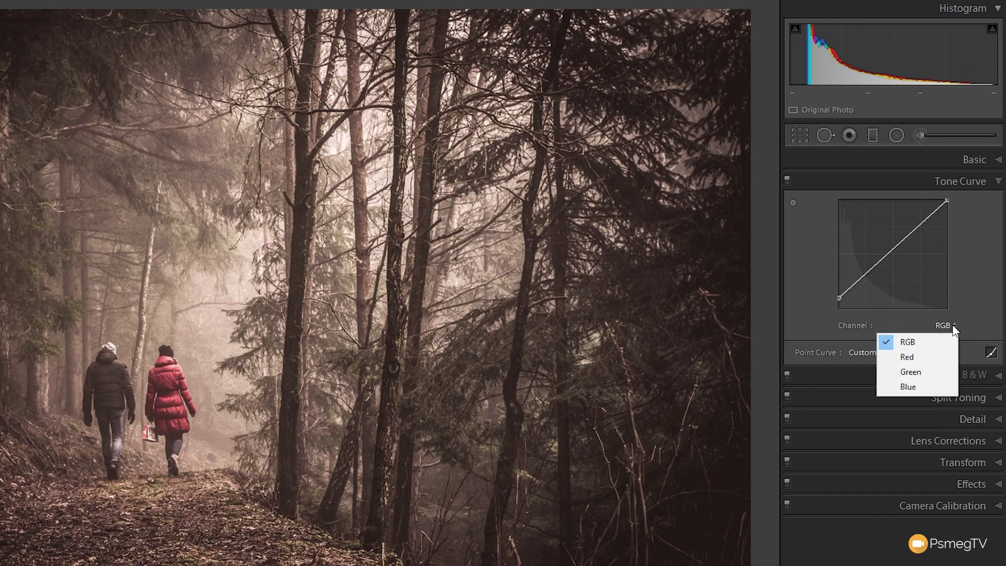
{"action": "left_click", "coordinate": [920, 358]}
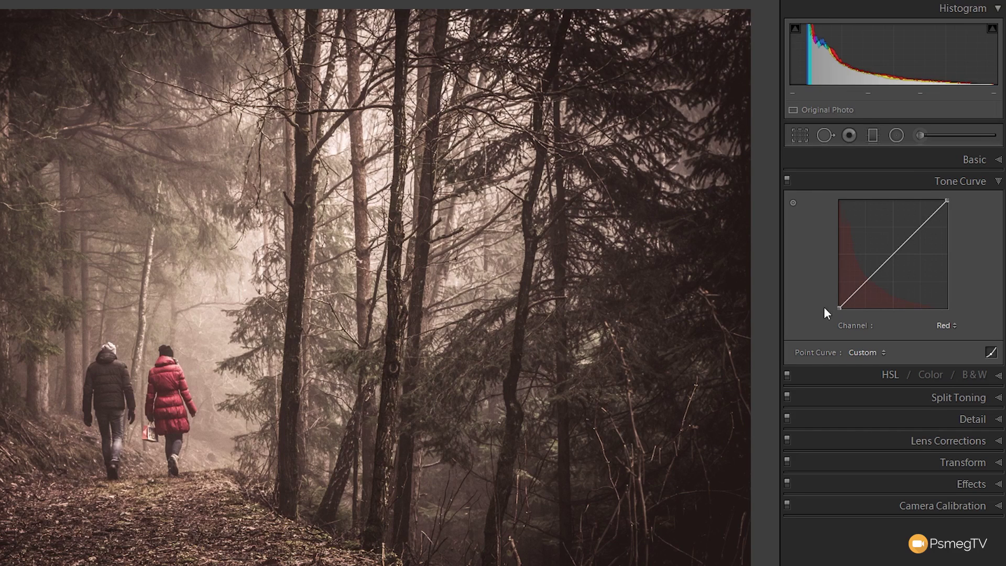
{"action": "left_click", "coordinate": [863, 284]}
{"action": "left_click", "coordinate": [928, 219]}
{"action": "left_click", "coordinate": [863, 285]}
{"action": "left_click_drag", "start_coordinate": [863, 285], "coordinate": [862, 288]}
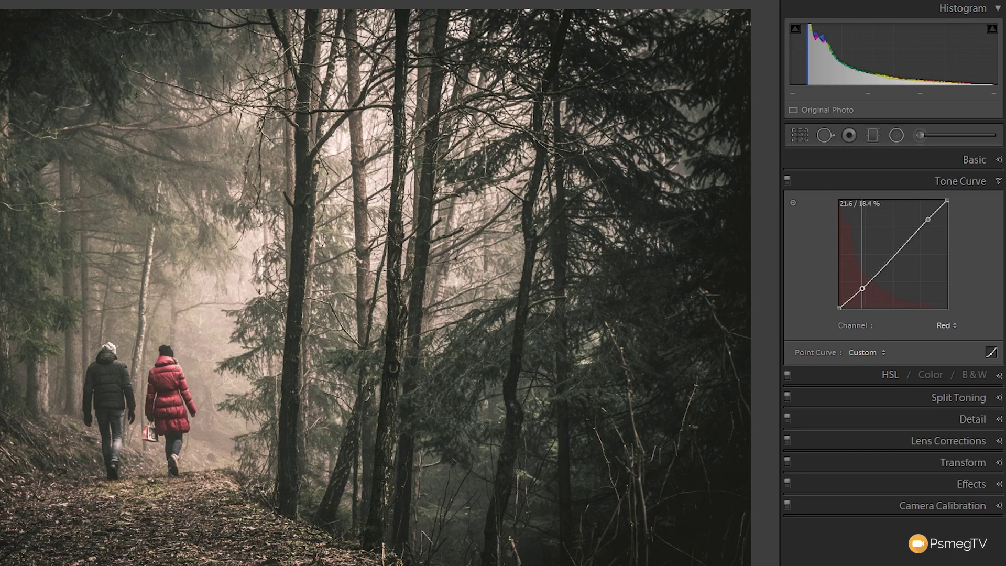
{"action": "left_click_drag", "start_coordinate": [928, 219], "coordinate": [928, 215]}
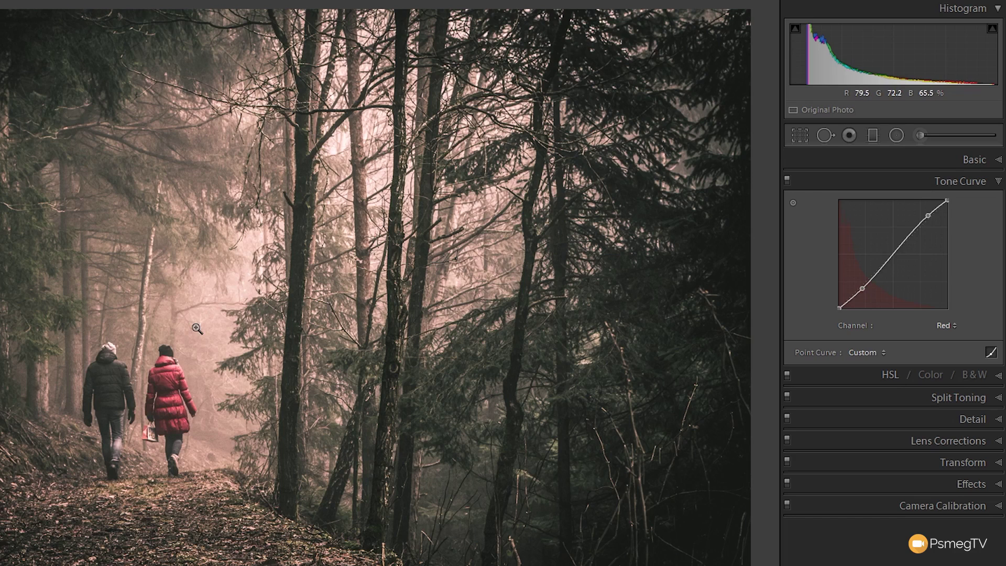
Shape the Green channel tone curve into a gentle S by lowering a shadow point and raising a highlight point.
{"action": "left_click", "coordinate": [946, 326]}
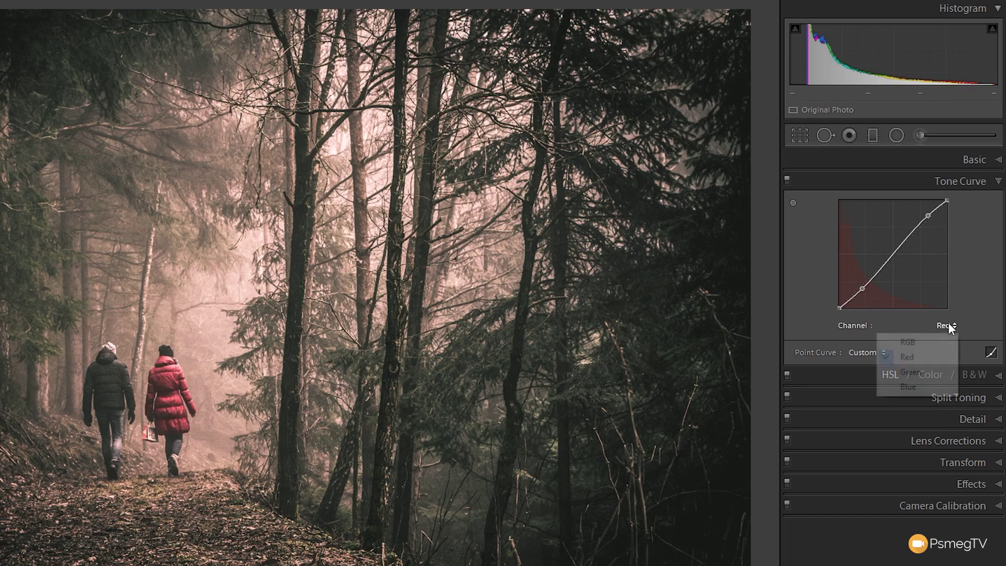
{"action": "left_click", "coordinate": [919, 370]}
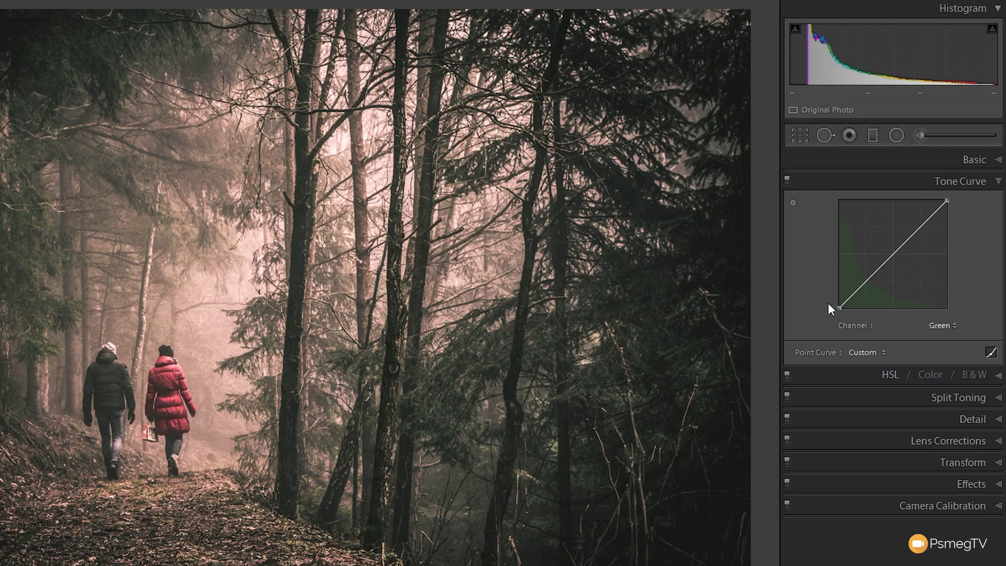
{"action": "left_click_drag", "start_coordinate": [865, 286], "coordinate": [860, 288]}
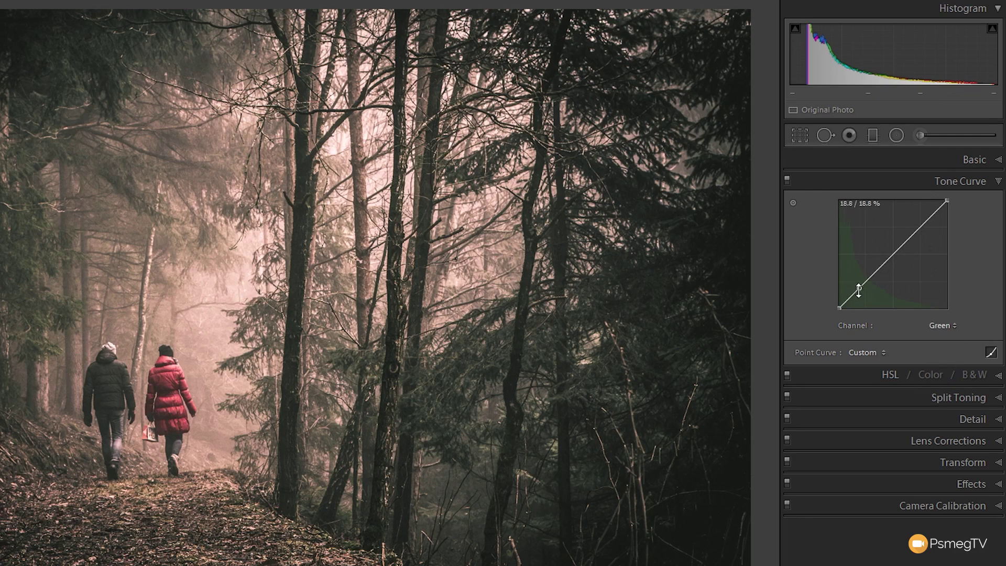
{"action": "left_click", "coordinate": [927, 220]}
{"action": "left_click_drag", "start_coordinate": [860, 289], "coordinate": [859, 292]}
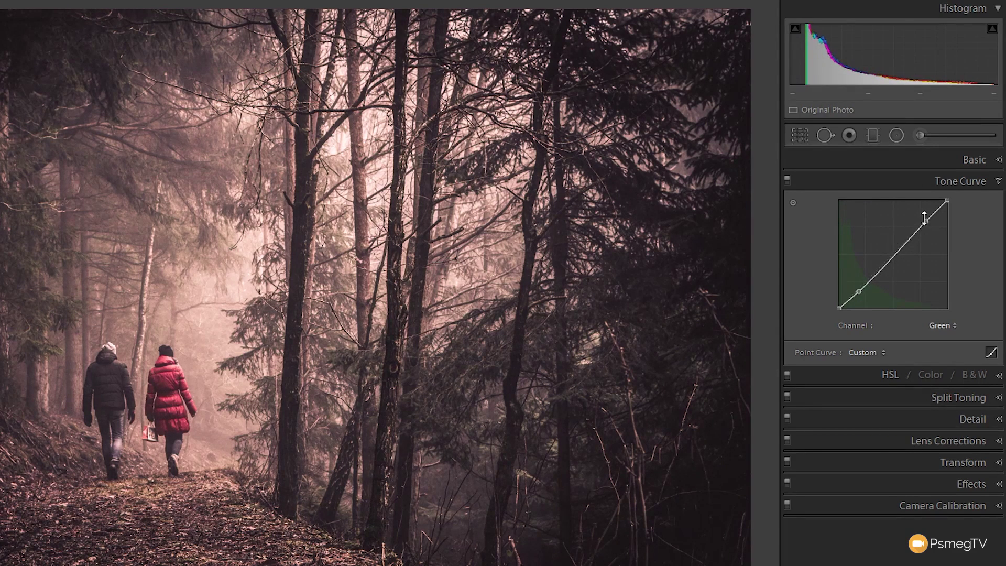
{"action": "left_click_drag", "start_coordinate": [926, 221], "coordinate": [926, 217]}
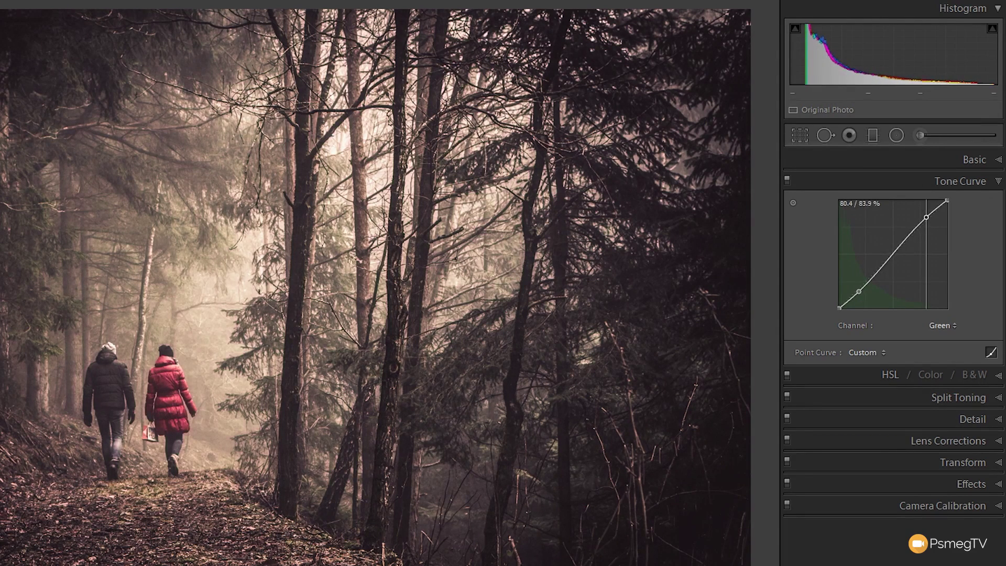
{"action": "left_click_drag", "start_coordinate": [859, 291], "coordinate": [859, 292]}
{"action": "left_click_drag", "start_coordinate": [926, 217], "coordinate": [925, 215]}
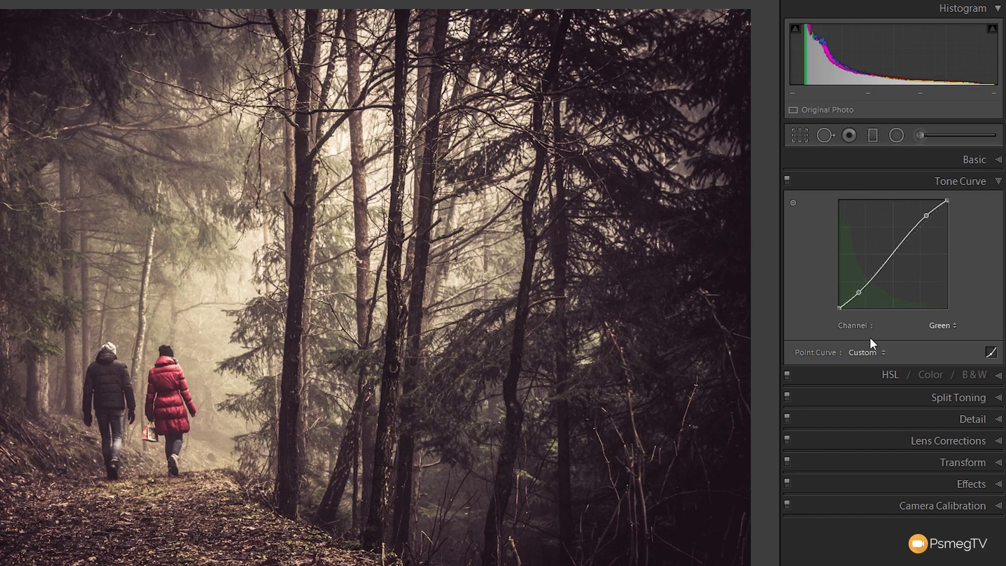
Shape the Blue channel tone curve into a gentle inverted S by raising a shadow point and lowering a highlight point.
{"action": "left_click", "coordinate": [949, 325]}
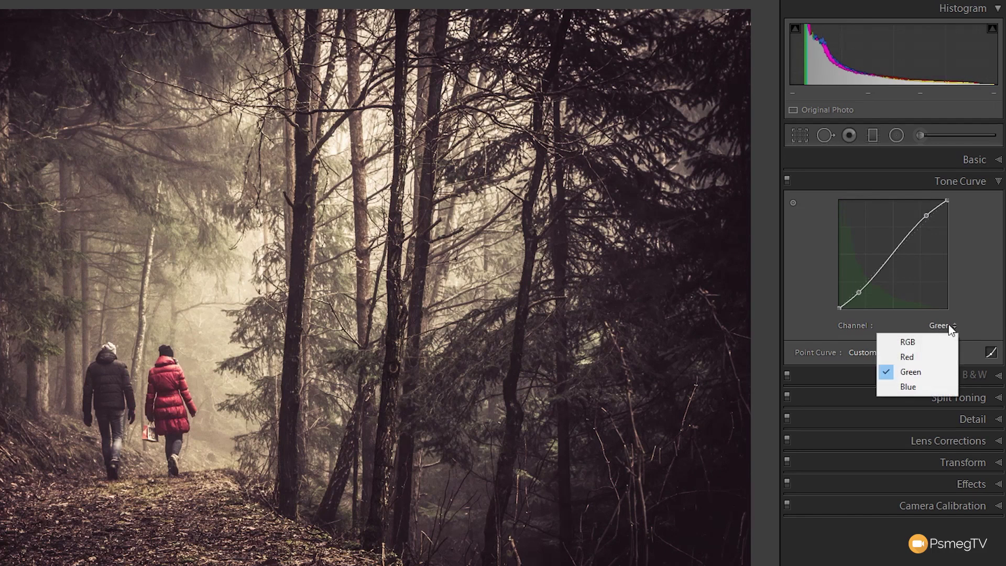
{"action": "left_click", "coordinate": [913, 386]}
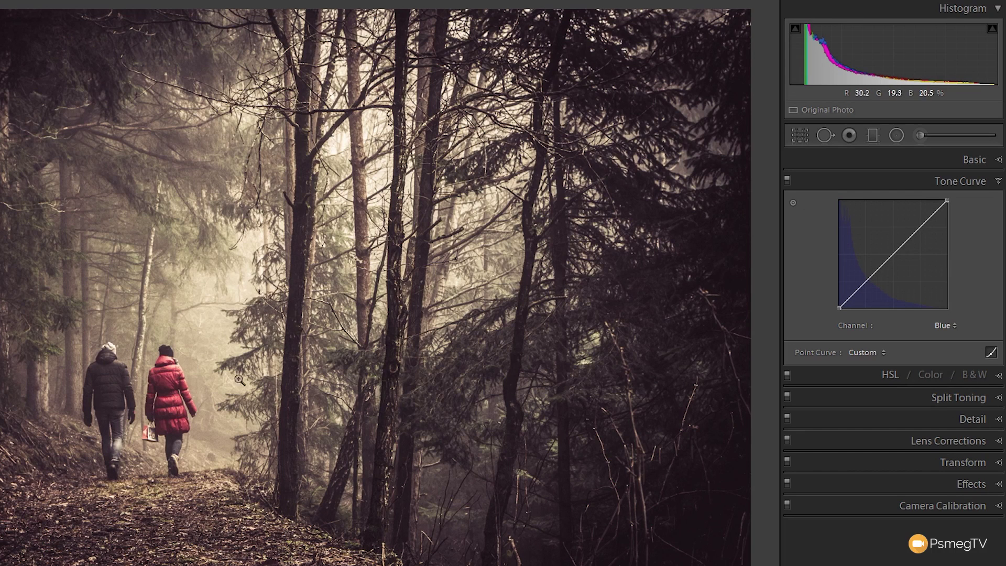
{"action": "left_click", "coordinate": [858, 289]}
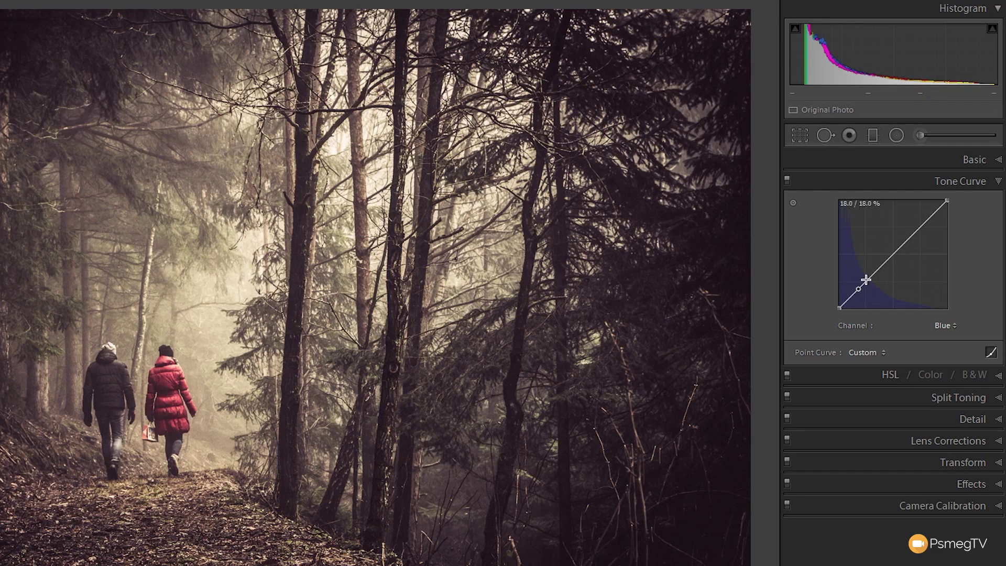
{"action": "left_click", "coordinate": [927, 219]}
{"action": "left_click_drag", "start_coordinate": [858, 288], "coordinate": [858, 285]}
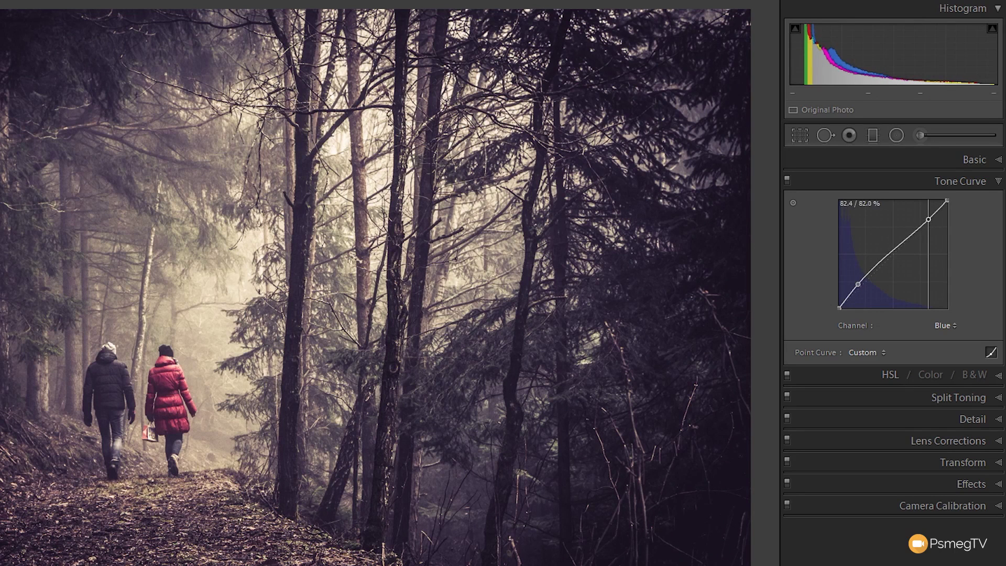
{"action": "left_click_drag", "start_coordinate": [928, 219], "coordinate": [929, 222]}
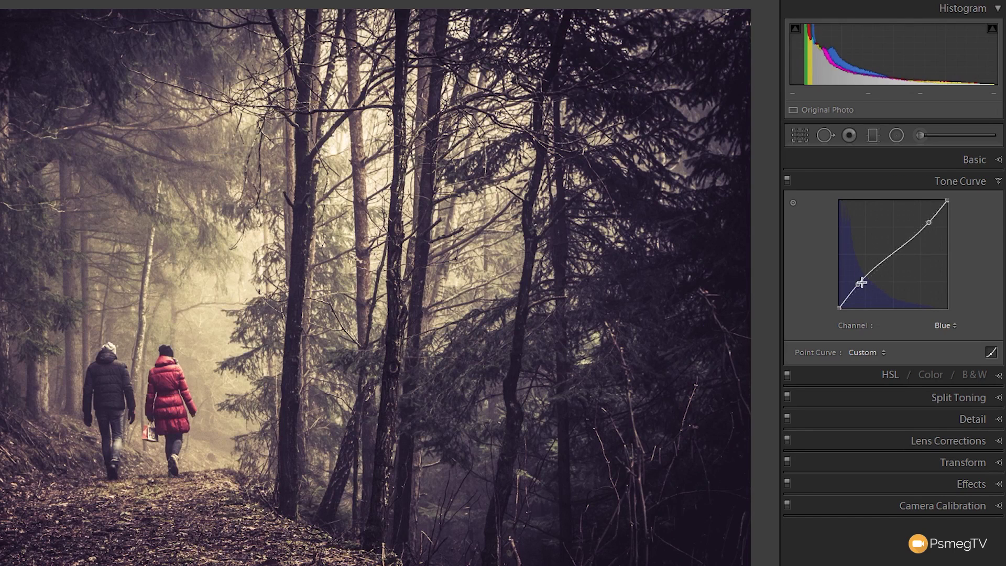
{"action": "left_click_drag", "start_coordinate": [860, 285], "coordinate": [855, 289]}
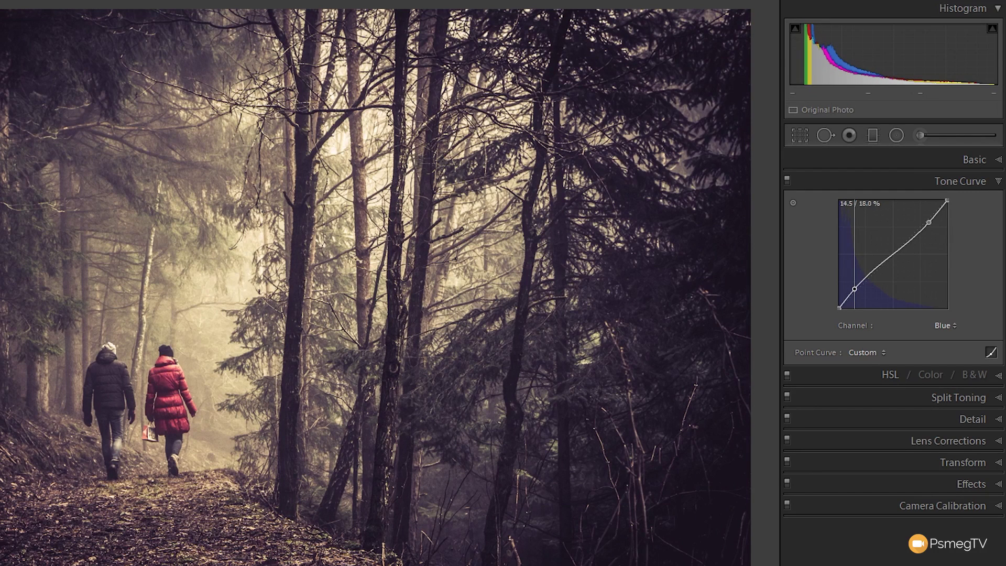
{"action": "left_click_drag", "start_coordinate": [929, 223], "coordinate": [929, 224]}
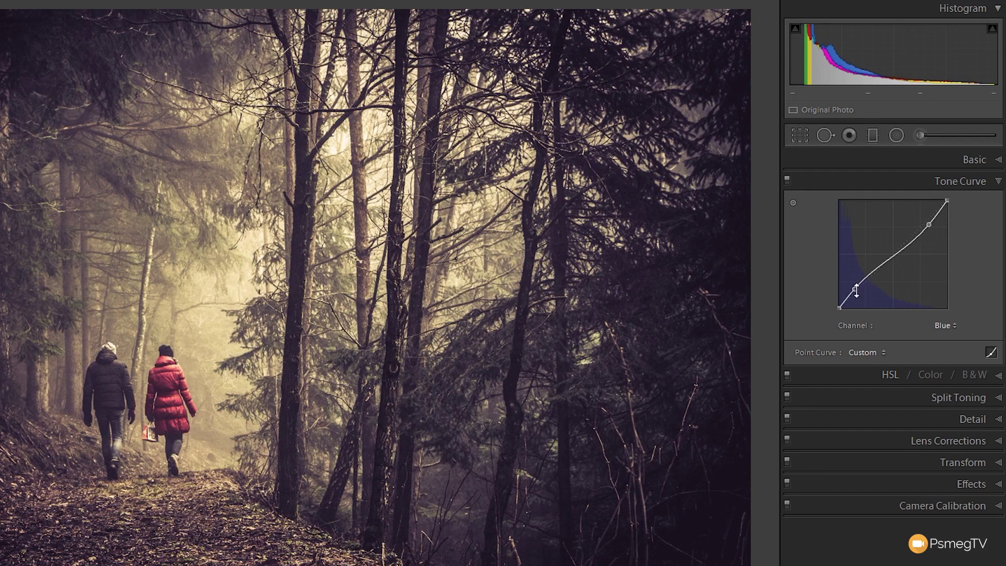
{"action": "left_click_drag", "start_coordinate": [855, 290], "coordinate": [856, 287]}
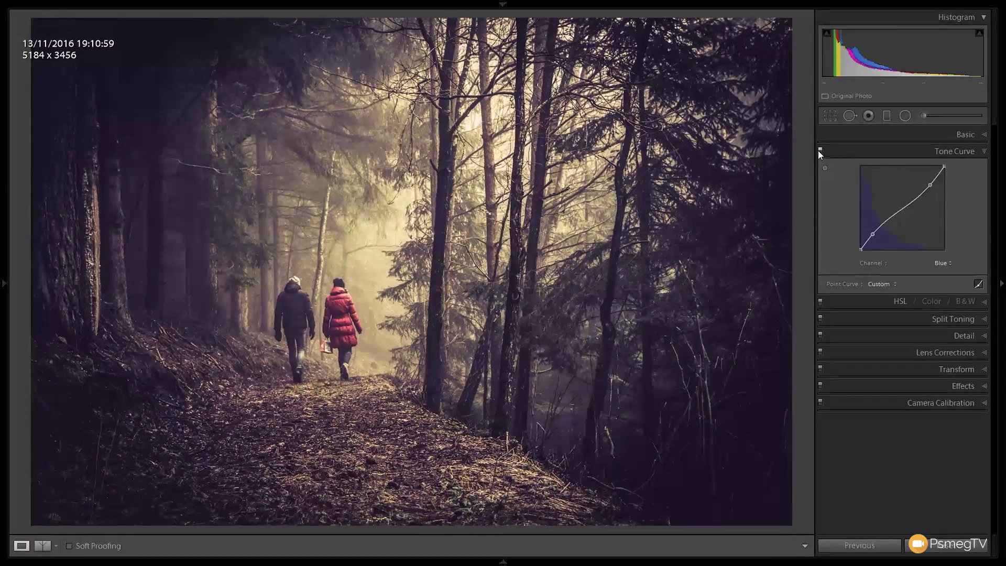
Compare the photo with and without the tone curve adjustments, leaving the adjustments switched on.
{"action": "left_click", "coordinate": [820, 152]}
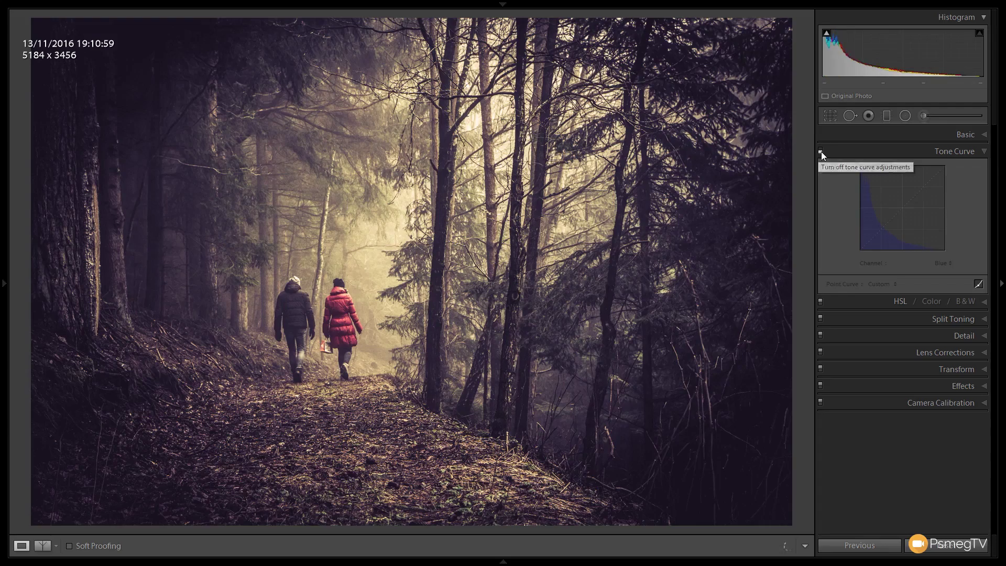
{"action": "left_click", "coordinate": [821, 150]}
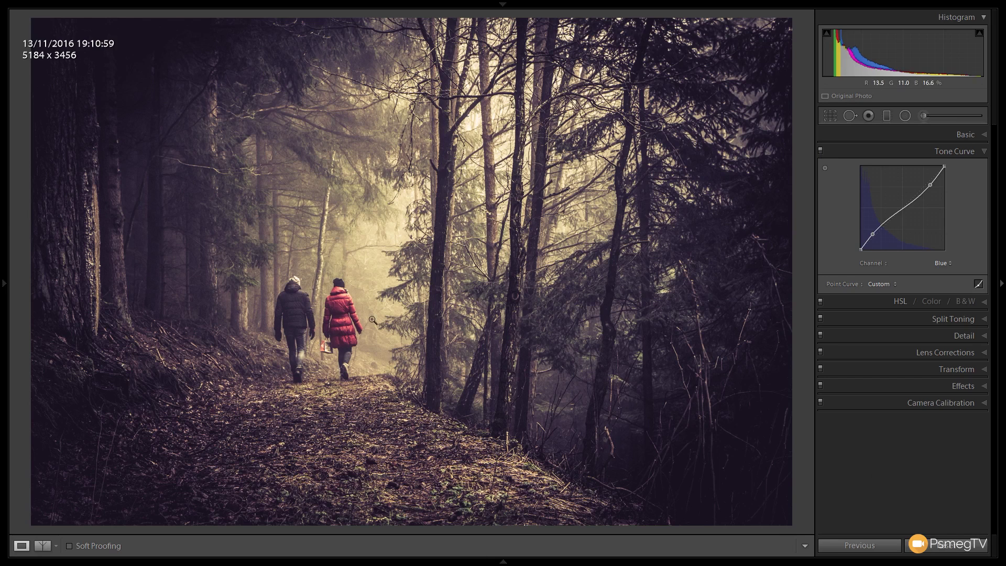
Draw a circular radial filter around the two walkers and centre it between them.
{"action": "left_click", "coordinate": [901, 119]}
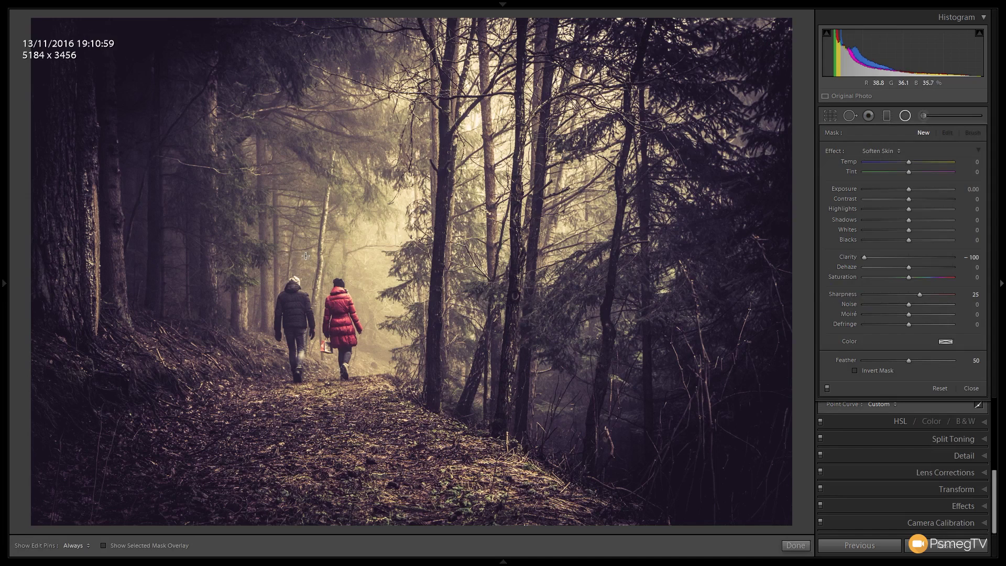
{"action": "left_click_drag", "start_coordinate": [279, 243], "coordinate": [386, 343]}
{"action": "left_click_drag", "start_coordinate": [281, 253], "coordinate": [321, 323]}
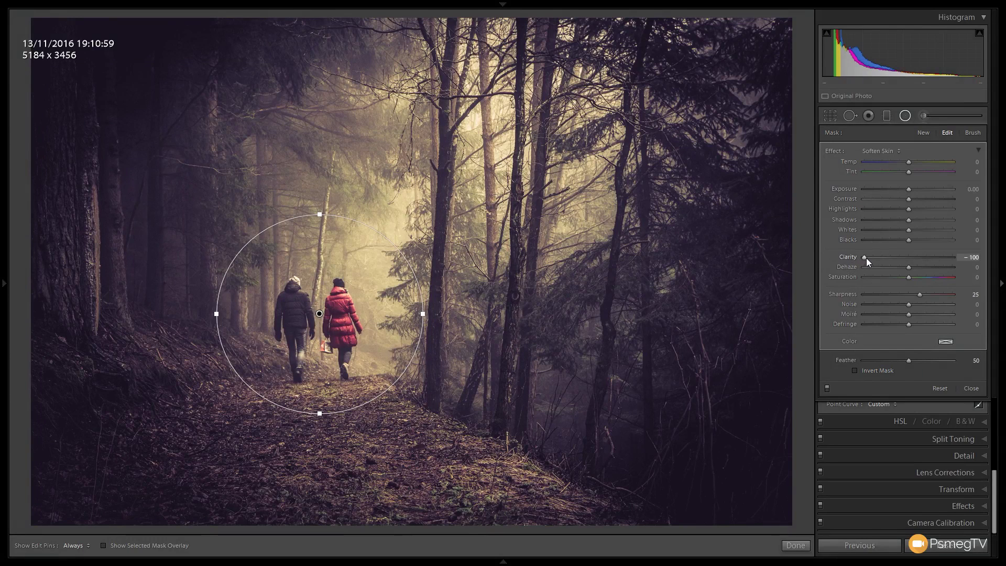
Switch the radial filter's effect from Soften Skin to the Exposure preset and raise its exposure to 0.54.
{"action": "left_click", "coordinate": [900, 150]}
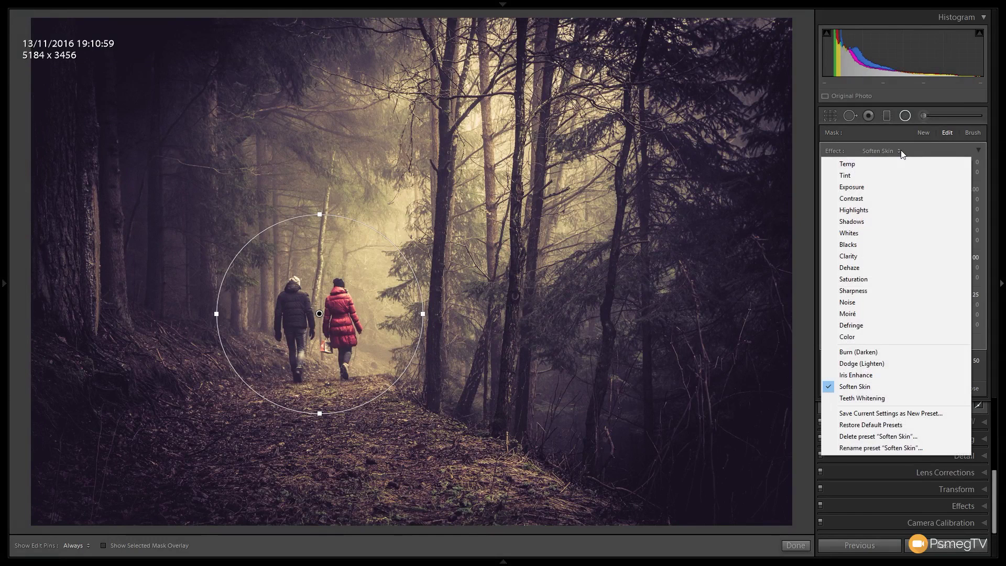
{"action": "left_click", "coordinate": [888, 187]}
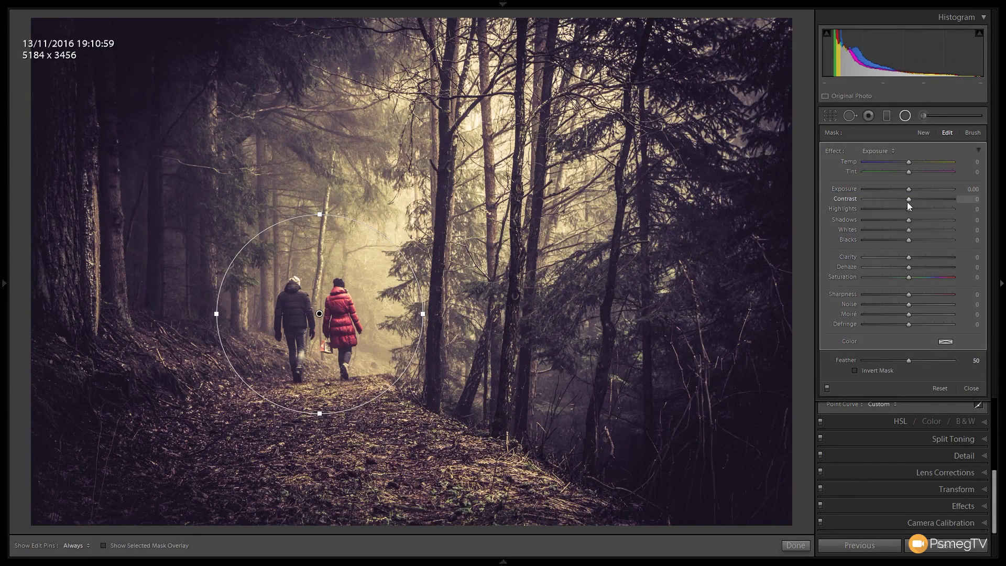
{"action": "left_click_drag", "start_coordinate": [910, 190], "coordinate": [915, 189]}
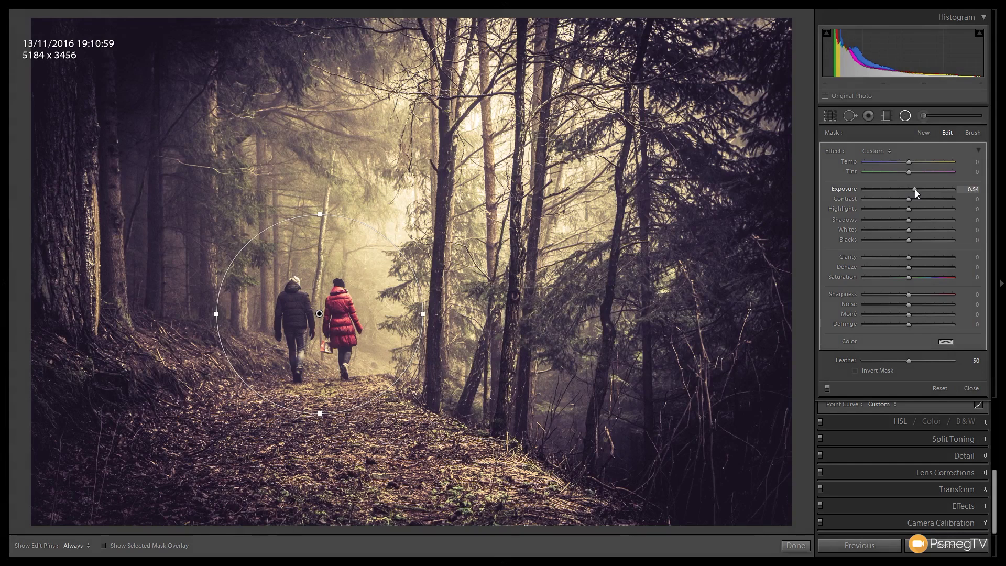
Invert the radial filter's mask and set its feather to 78, checking the spread with the mask overlay.
{"action": "left_click", "coordinate": [856, 370]}
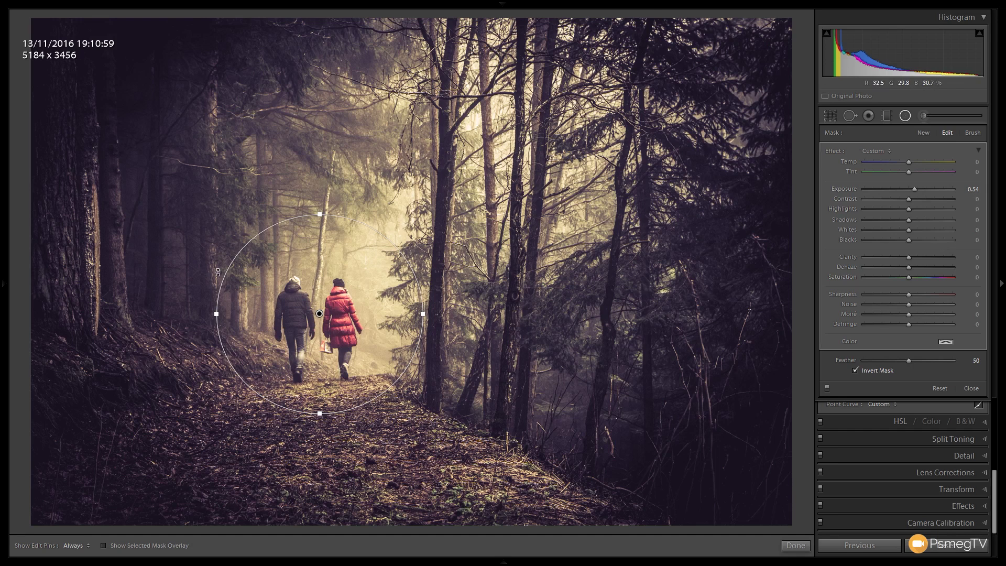
{"action": "key", "text": "o"}
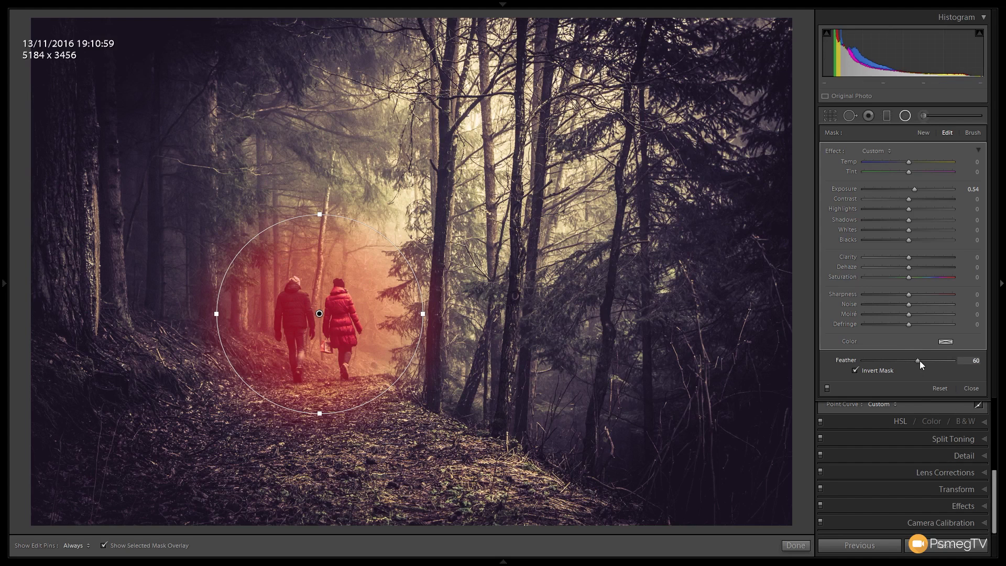
{"action": "left_click_drag", "start_coordinate": [934, 362], "coordinate": [936, 362]}
{"action": "key", "text": "o"}
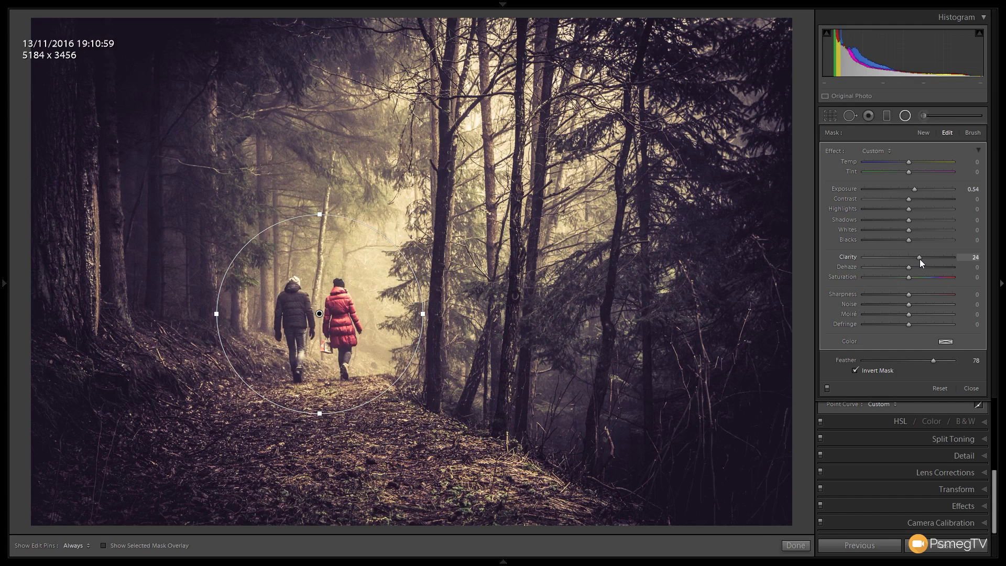
Finish the radial filter with exposure 0.59, contrast 16, highlights -18, clarity -34, dehaze 16 and saturation 20.
{"action": "left_click_drag", "start_coordinate": [913, 260], "coordinate": [892, 261]}
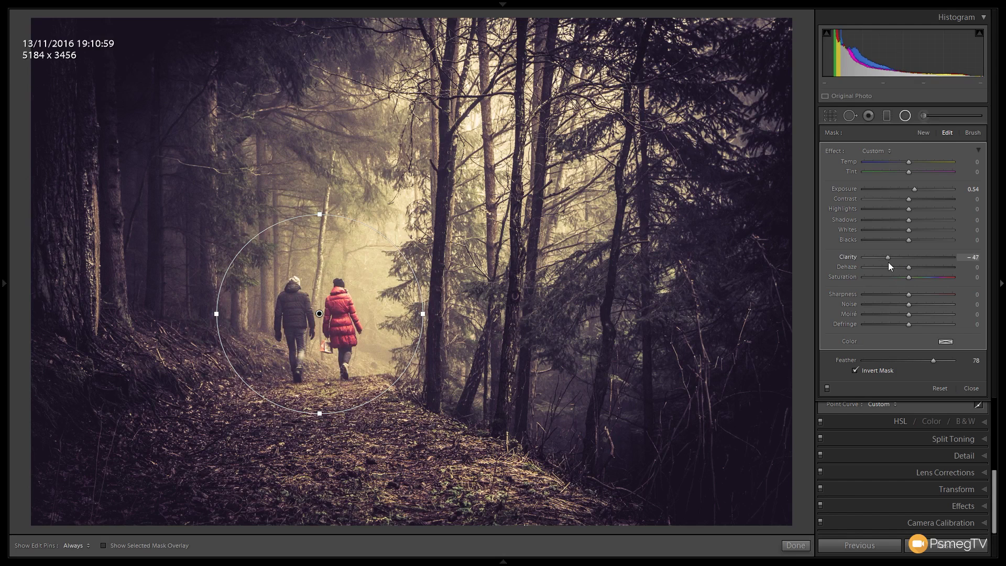
{"action": "left_click_drag", "start_coordinate": [892, 262], "coordinate": [910, 268]}
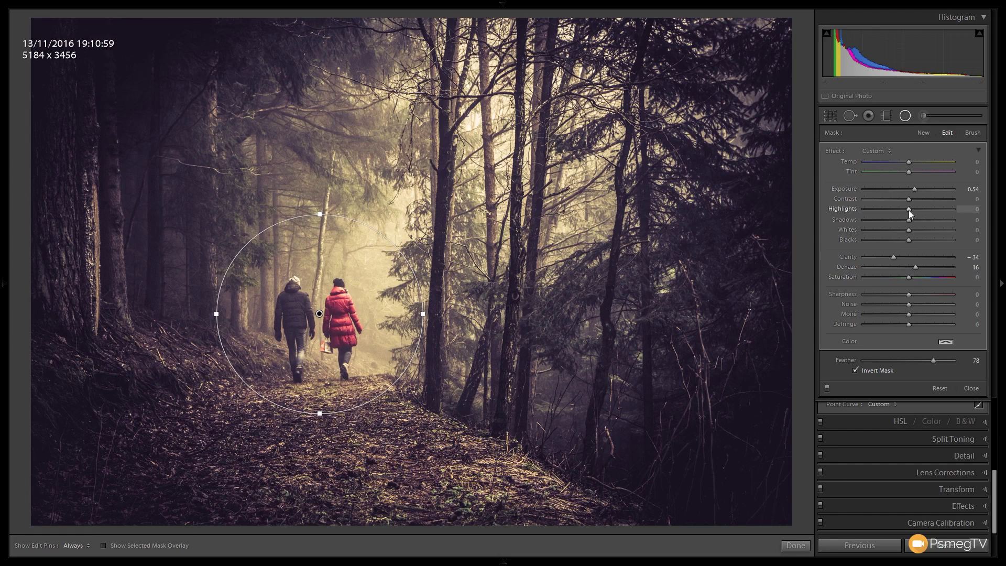
{"action": "left_click_drag", "start_coordinate": [917, 211], "coordinate": [900, 214]}
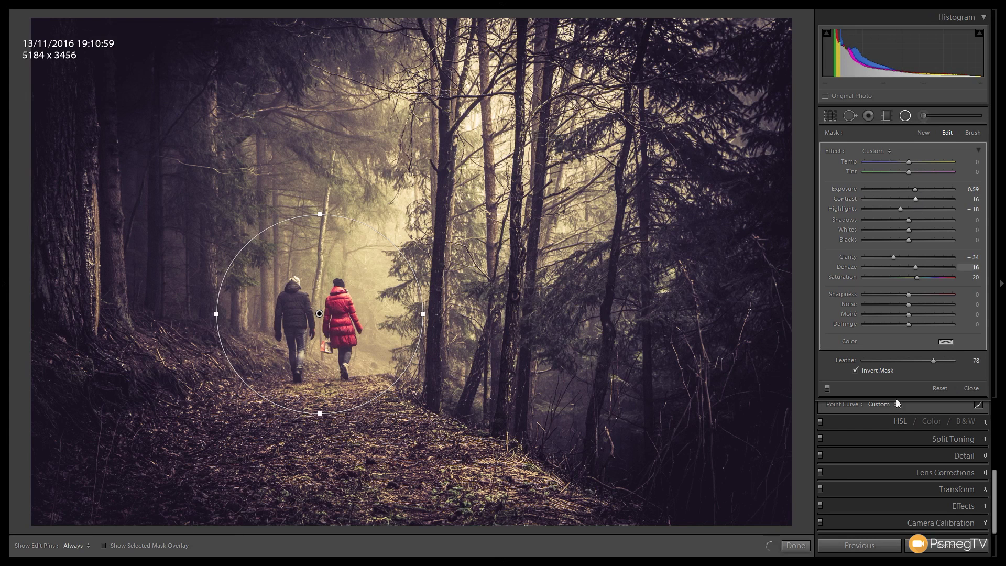
{"action": "left_click", "coordinate": [798, 548]}
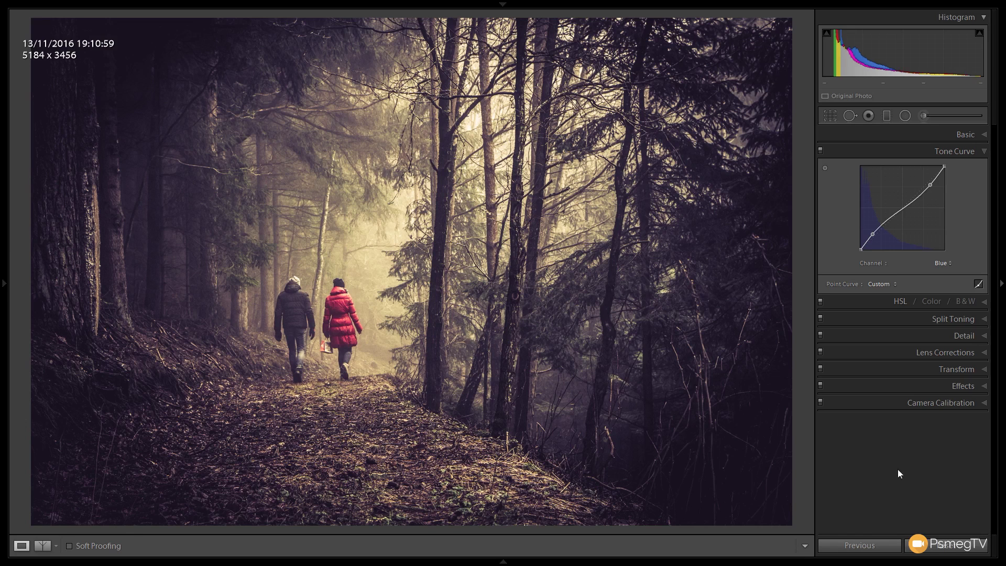
Reset all develop settings to compare against the original photo, and undo the reset.
{"action": "left_click", "coordinate": [937, 545]}
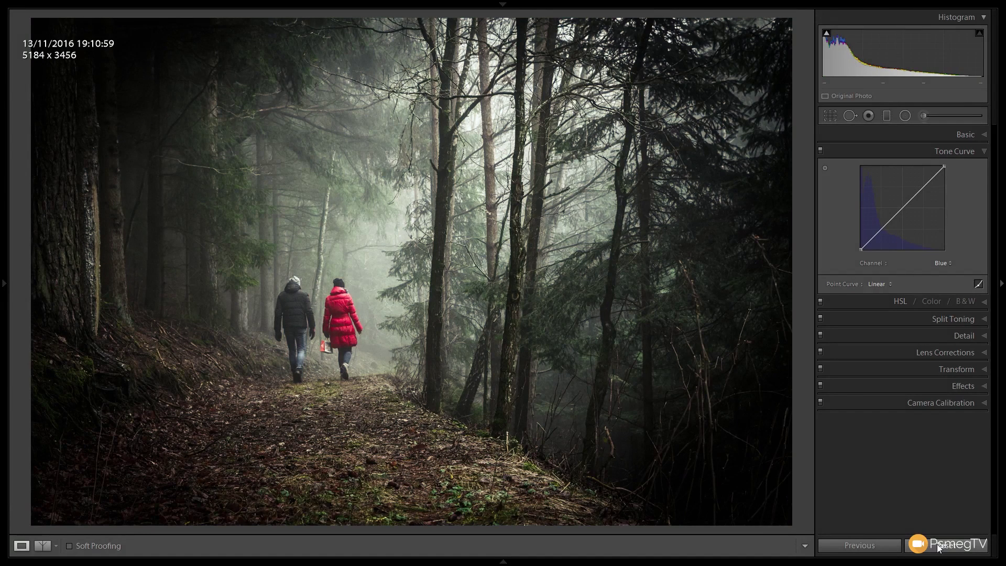
{"action": "key", "text": "ctrl+z"}
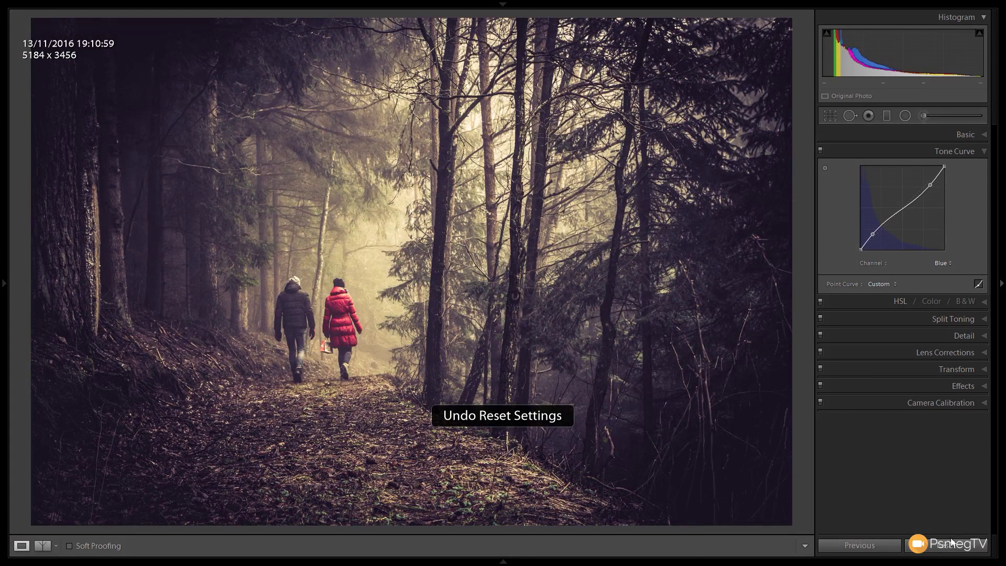